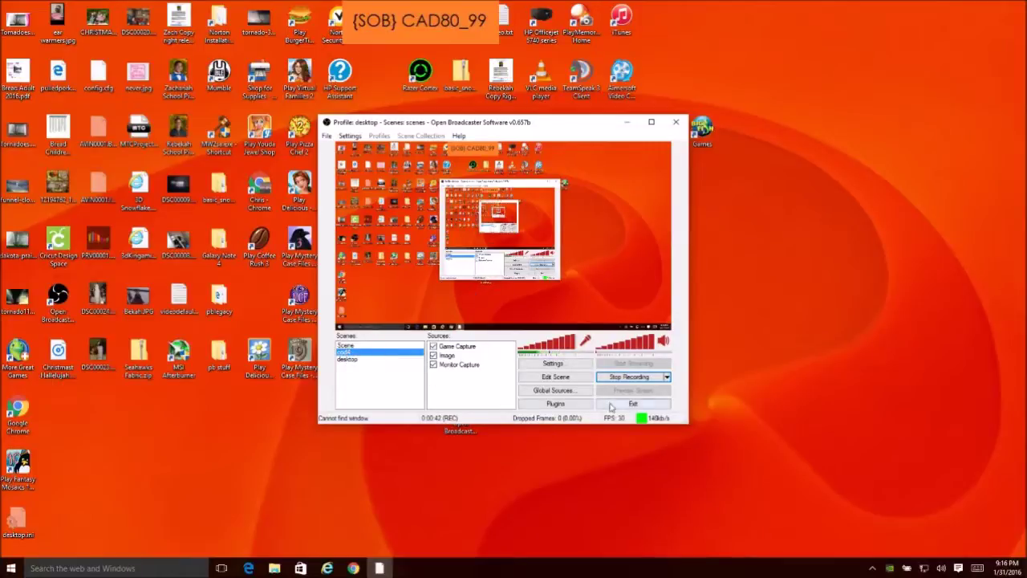
Make the OBS window taller and wider so the cod4 preview grows larger
{"action": "left_click_drag", "start_coordinate": [581, 115], "coordinate": [585, 67]}
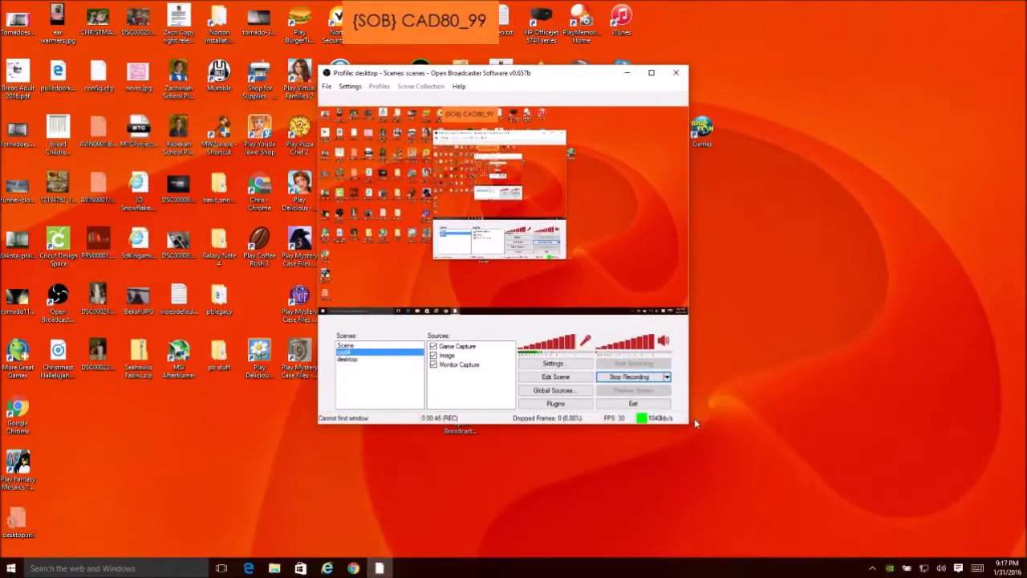
{"action": "left_click_drag", "start_coordinate": [688, 424], "coordinate": [817, 476]}
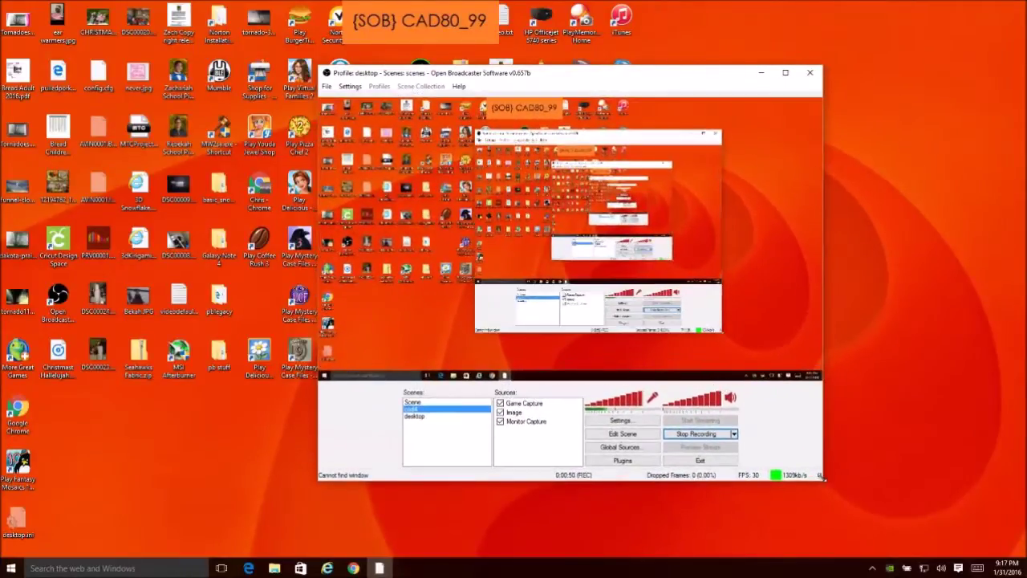
{"action": "left_click", "coordinate": [416, 417]}
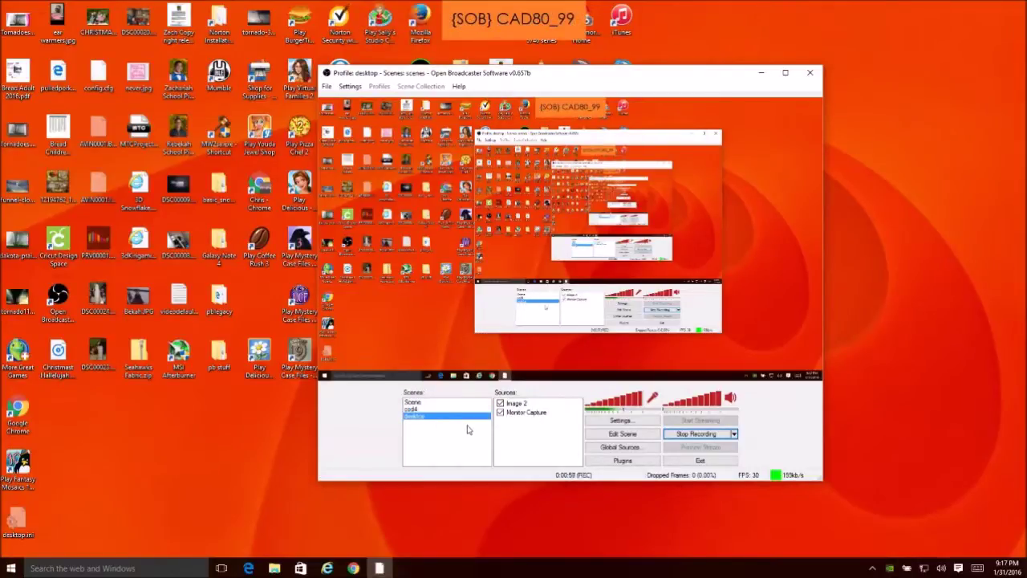
{"action": "left_click", "coordinate": [423, 408]}
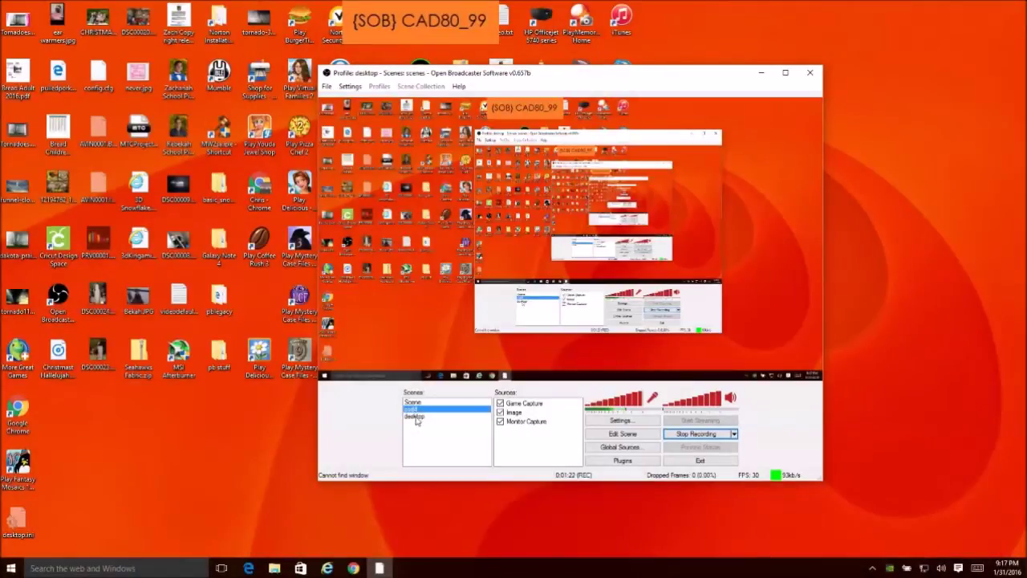
{"action": "left_click", "coordinate": [417, 417]}
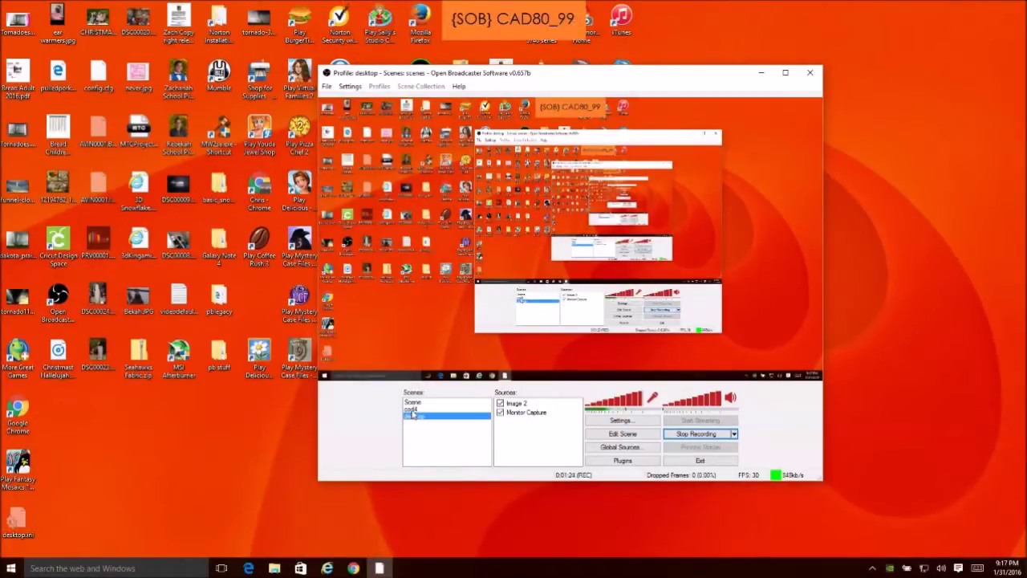
{"action": "left_click", "coordinate": [413, 411]}
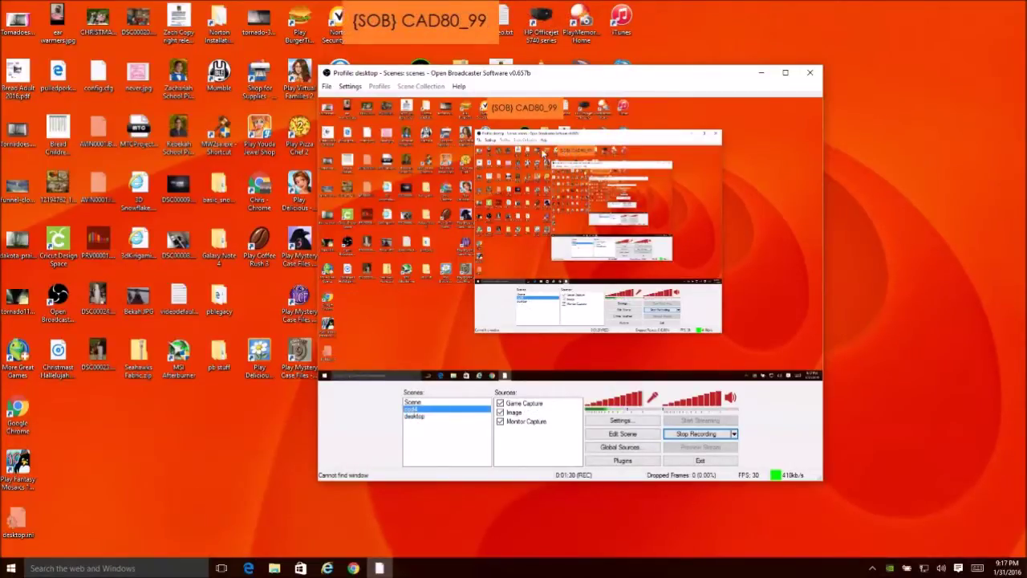
{"action": "left_click", "coordinate": [421, 416]}
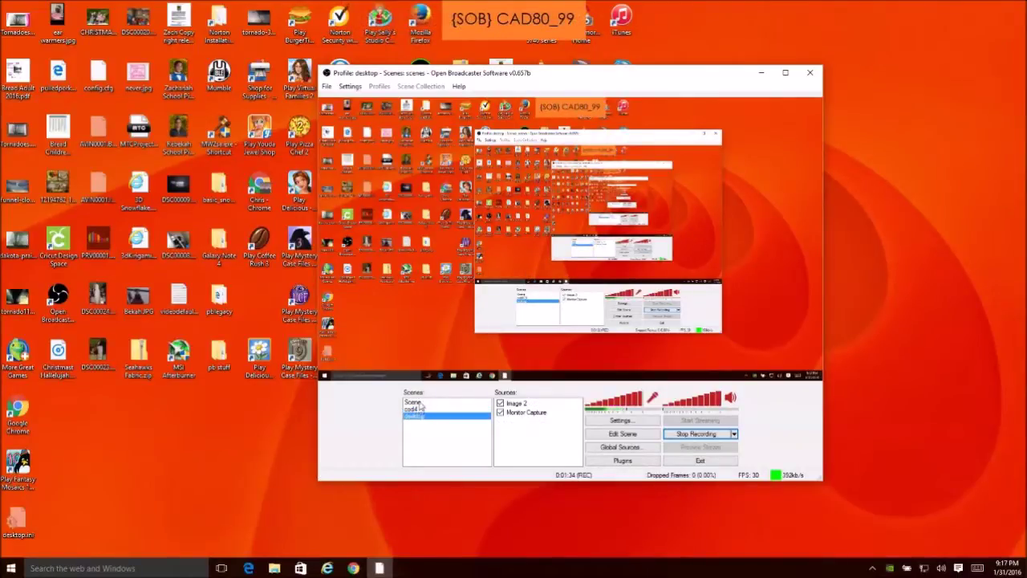
{"action": "left_click", "coordinate": [415, 410]}
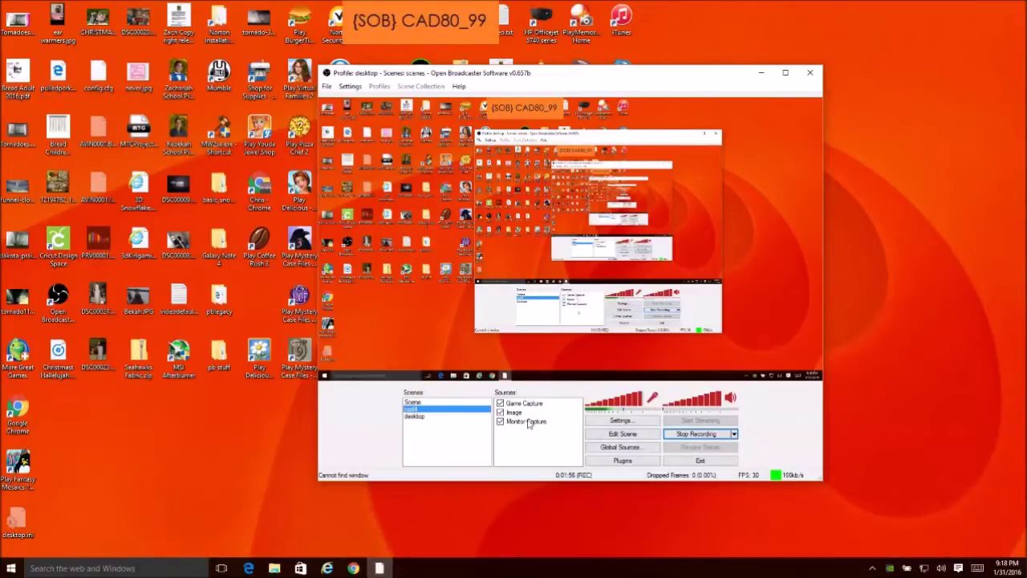
{"action": "right_click", "coordinate": [445, 437]}
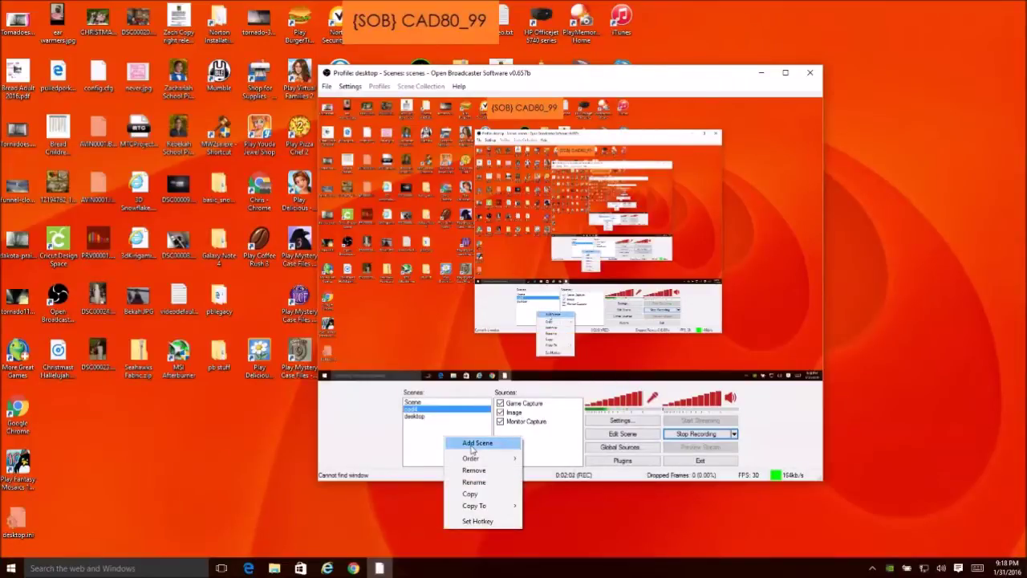
{"action": "left_click", "coordinate": [427, 429]}
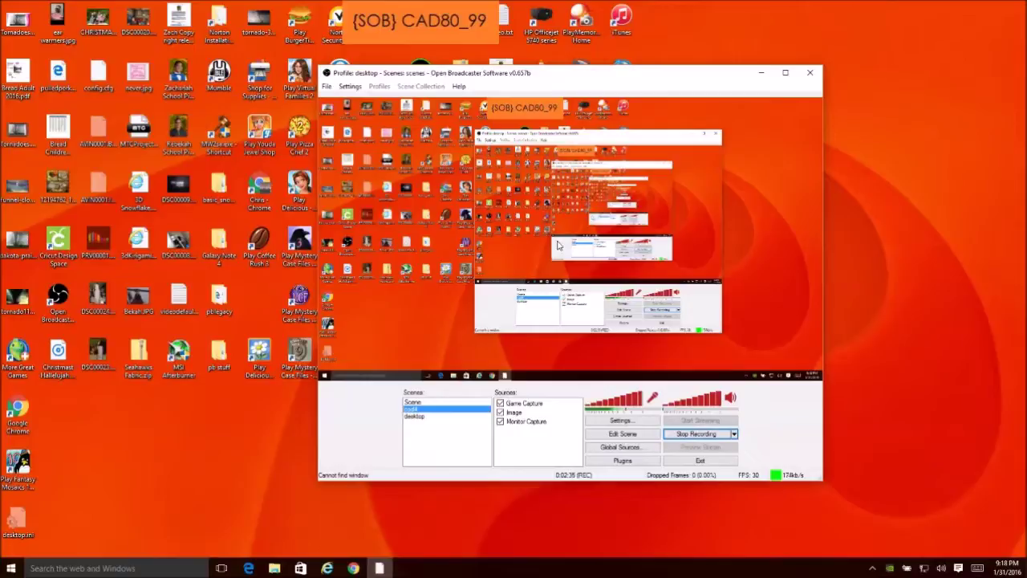
Shift the OBS window slightly left on the desktop and settle it into place
{"action": "left_click_drag", "start_coordinate": [607, 80], "coordinate": [523, 89]}
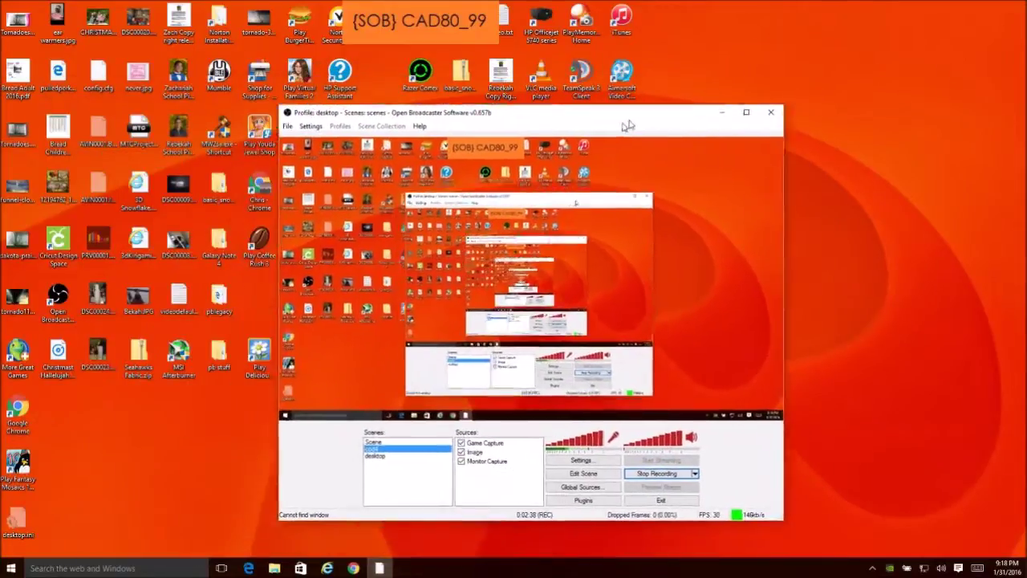
{"action": "left_click_drag", "start_coordinate": [620, 124], "coordinate": [614, 88]}
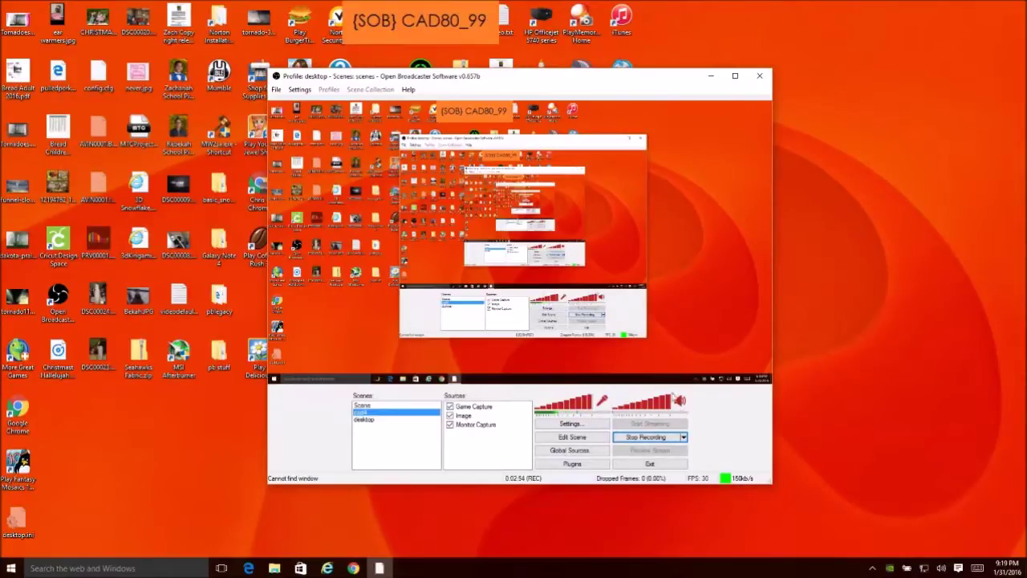
Mute desktop audio, toggle the microphone off and back on, then cancel out of Settings
{"action": "left_click", "coordinate": [679, 400]}
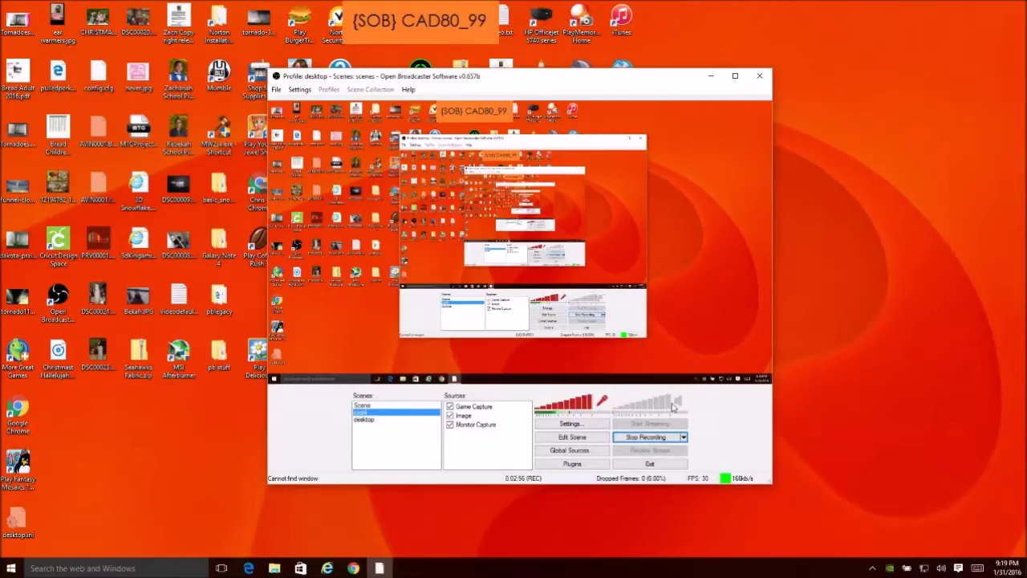
{"action": "left_click", "coordinate": [602, 400]}
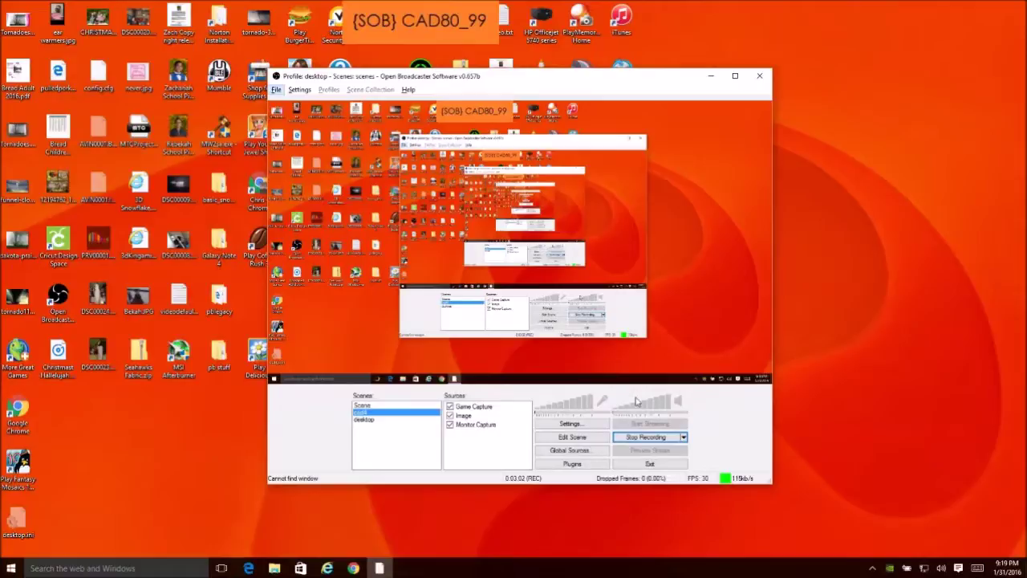
{"action": "left_click", "coordinate": [602, 401]}
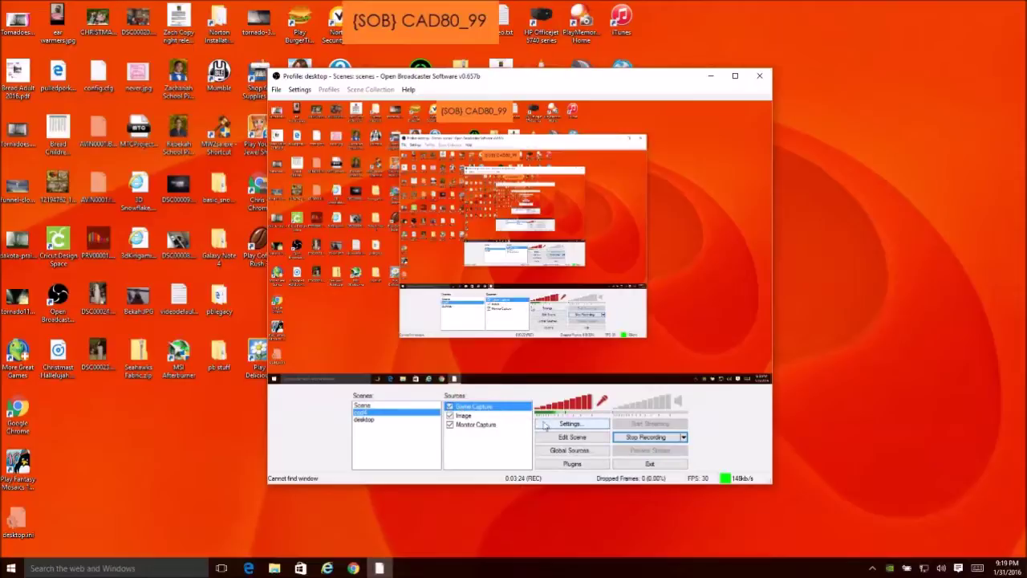
{"action": "left_click", "coordinate": [578, 424]}
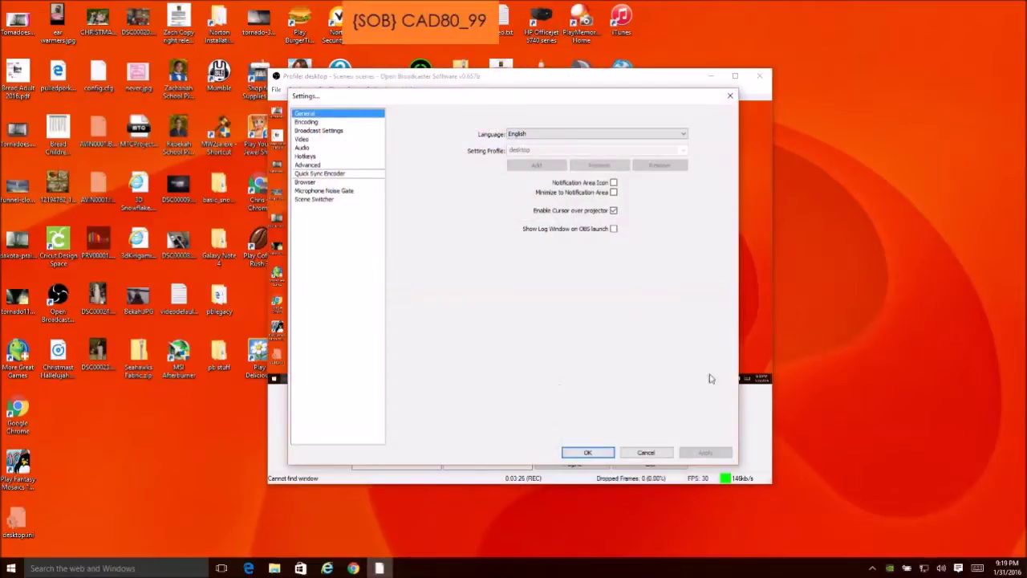
{"action": "left_click", "coordinate": [646, 454]}
{"action": "right_click", "coordinate": [503, 408]}
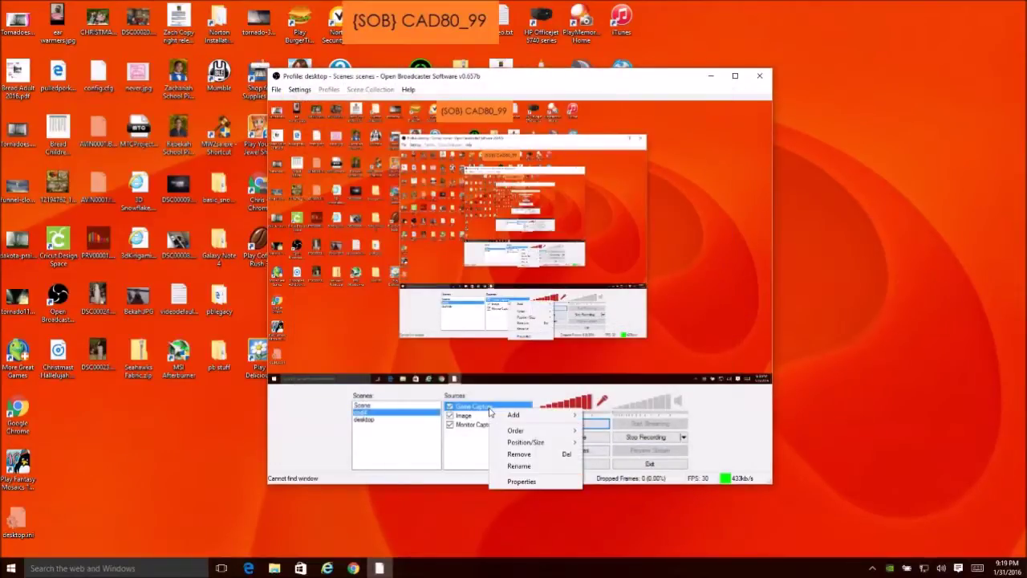
{"action": "left_click", "coordinate": [522, 481]}
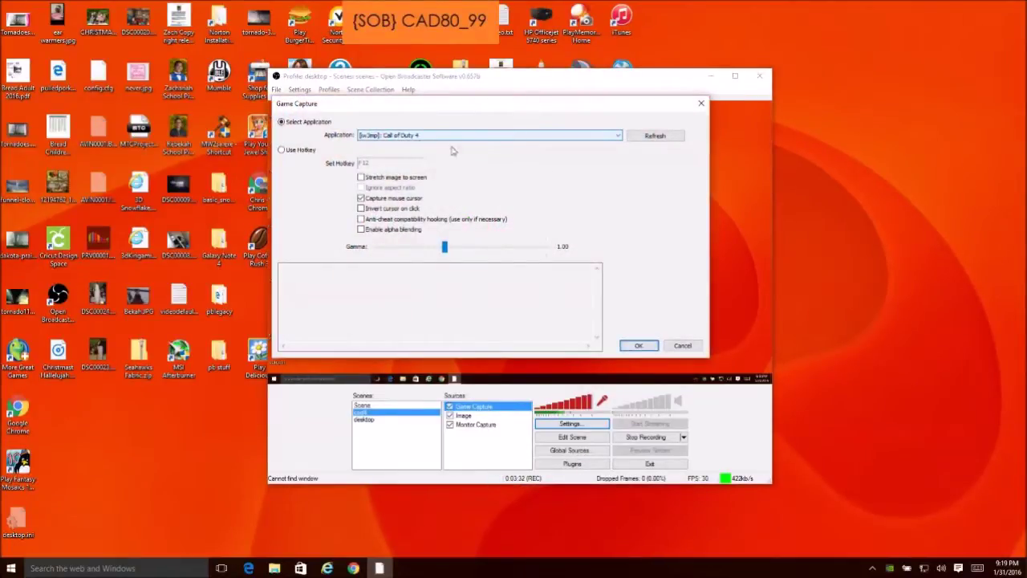
{"action": "left_click", "coordinate": [681, 345]}
{"action": "right_click", "coordinate": [488, 443]}
{"action": "mouse_move", "coordinate": [513, 451]}
{"action": "left_click", "coordinate": [424, 533]}
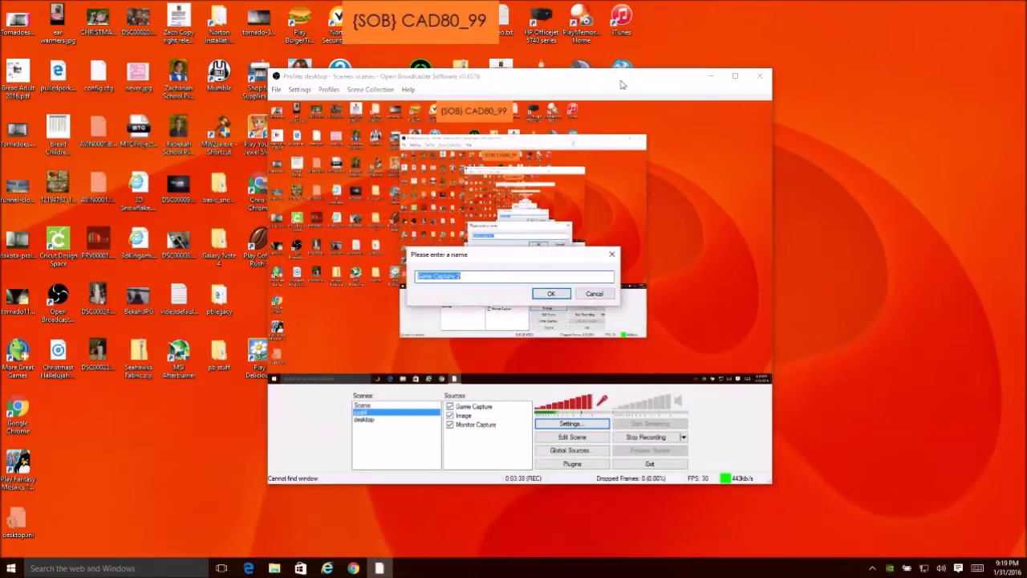
{"action": "left_click", "coordinate": [553, 295]}
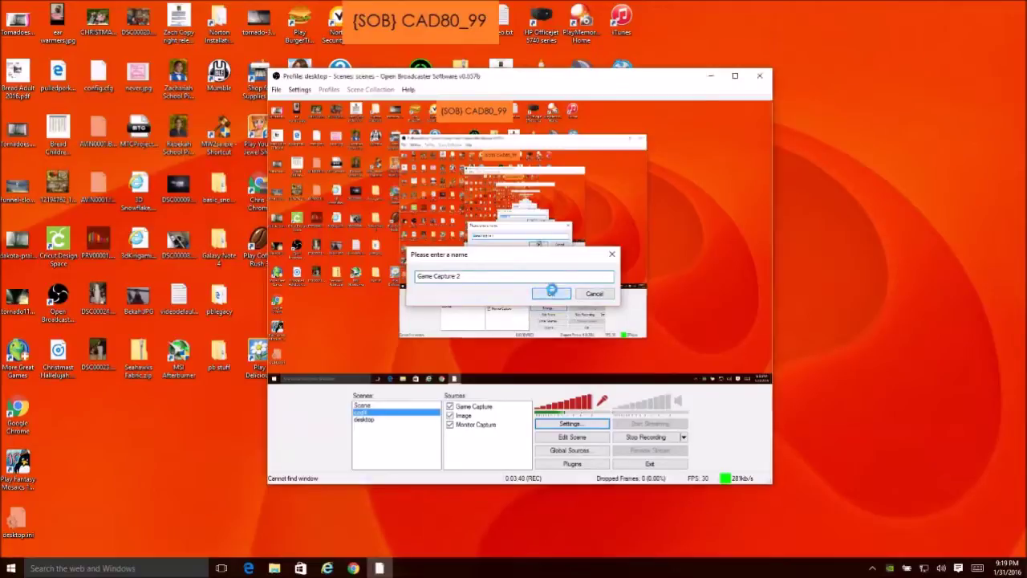
{"action": "left_click", "coordinate": [616, 135]}
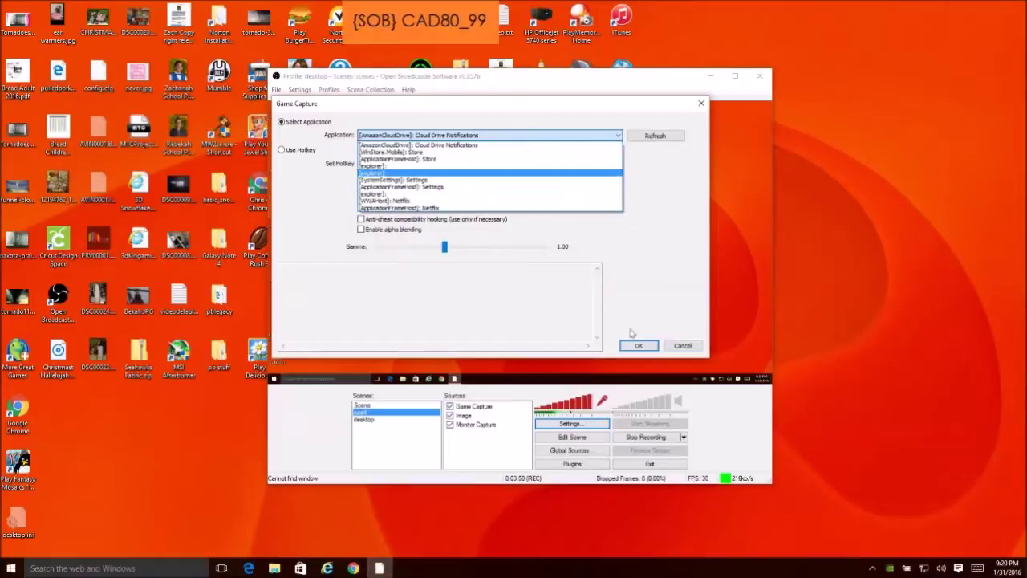
{"action": "left_click", "coordinate": [681, 345]}
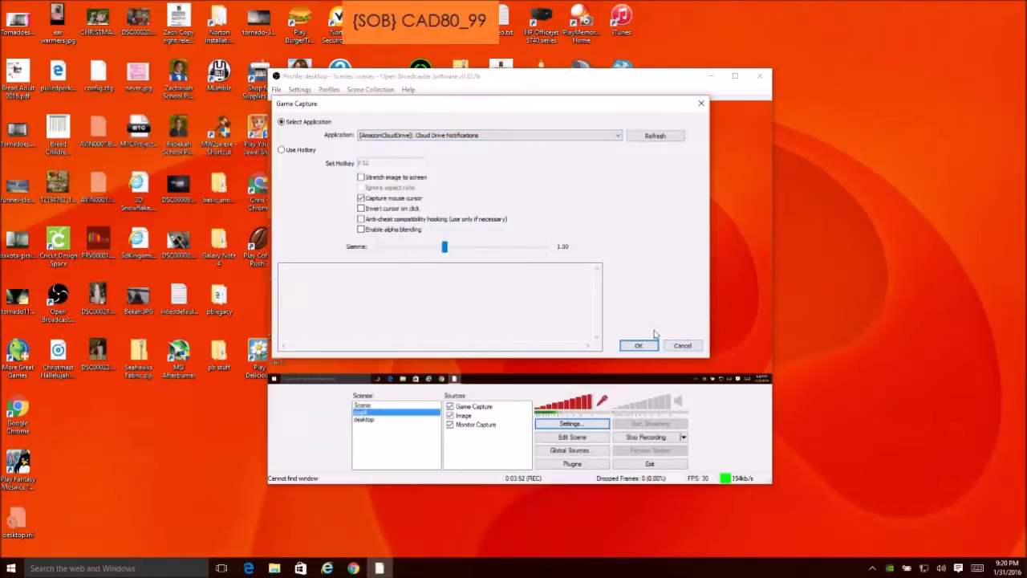
{"action": "left_click", "coordinate": [673, 345]}
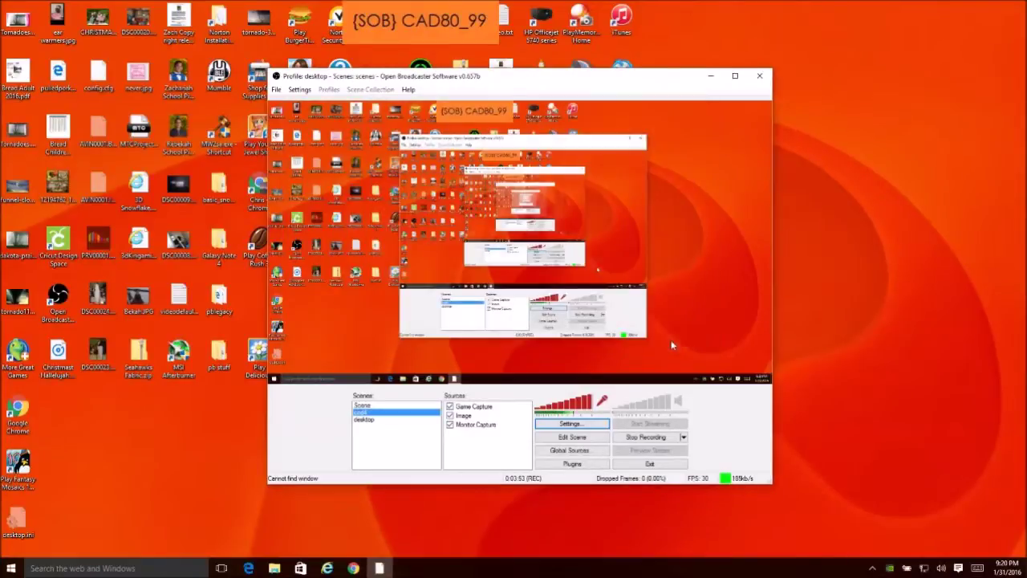
{"action": "left_click", "coordinate": [468, 416]}
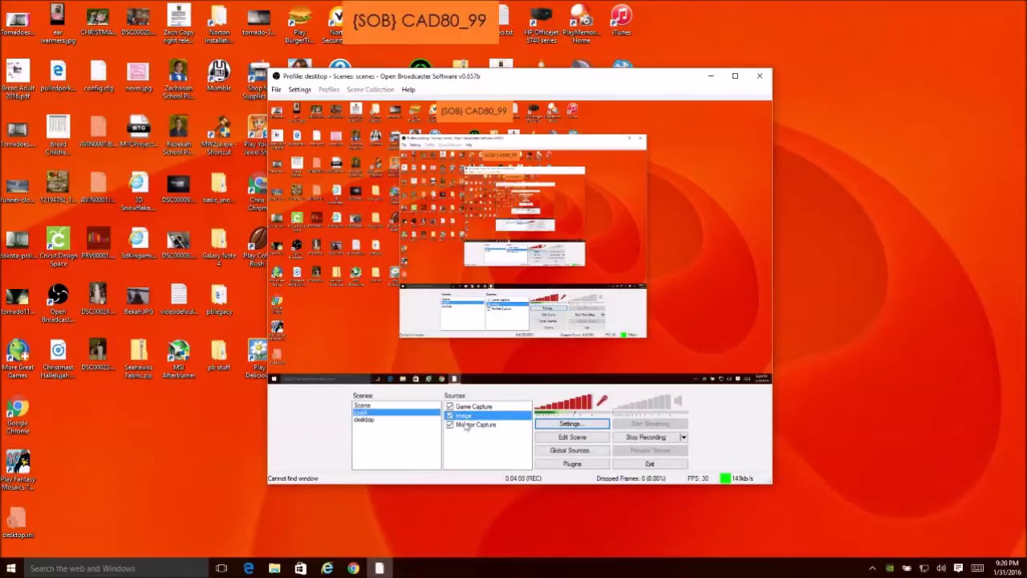
{"action": "right_click", "coordinate": [462, 451]}
{"action": "mouse_move", "coordinate": [462, 454]}
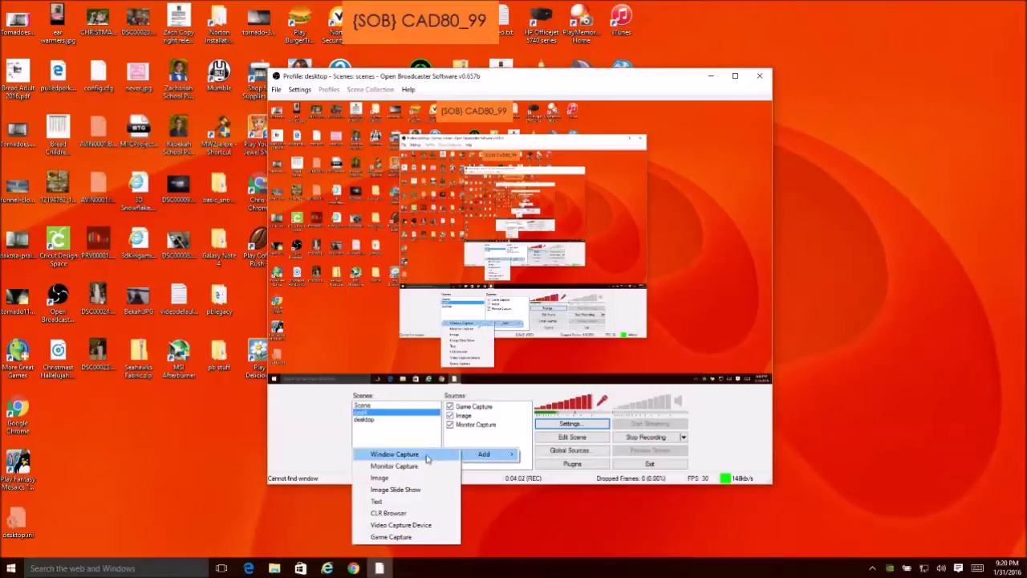
{"action": "left_click", "coordinate": [413, 479]}
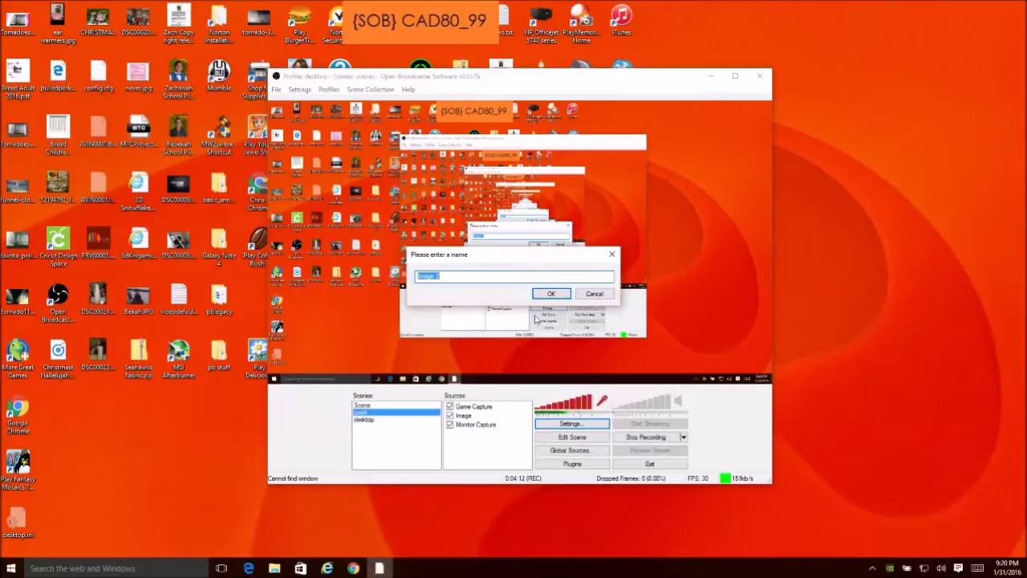
{"action": "left_click", "coordinate": [552, 296]}
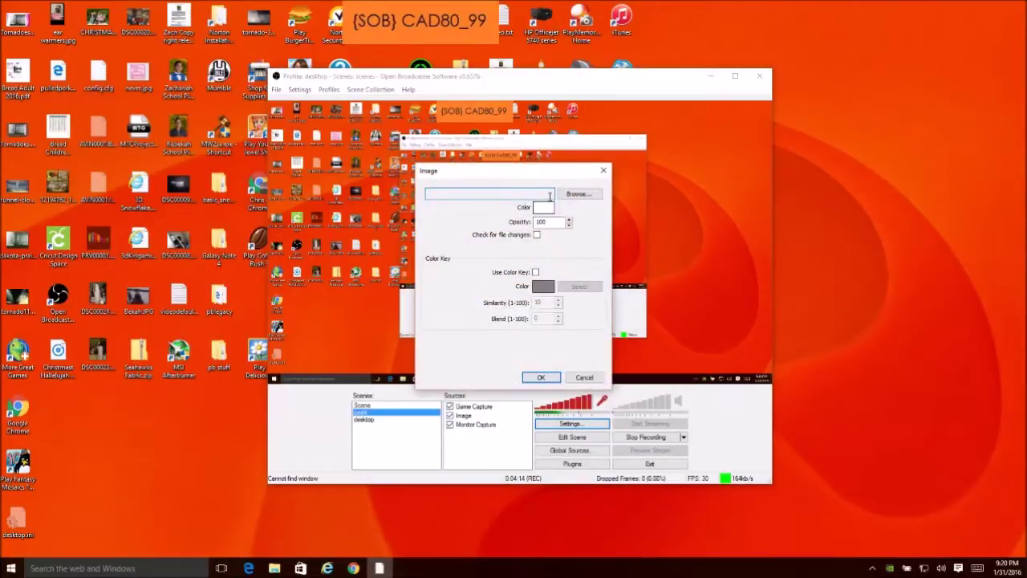
{"action": "left_click", "coordinate": [576, 194]}
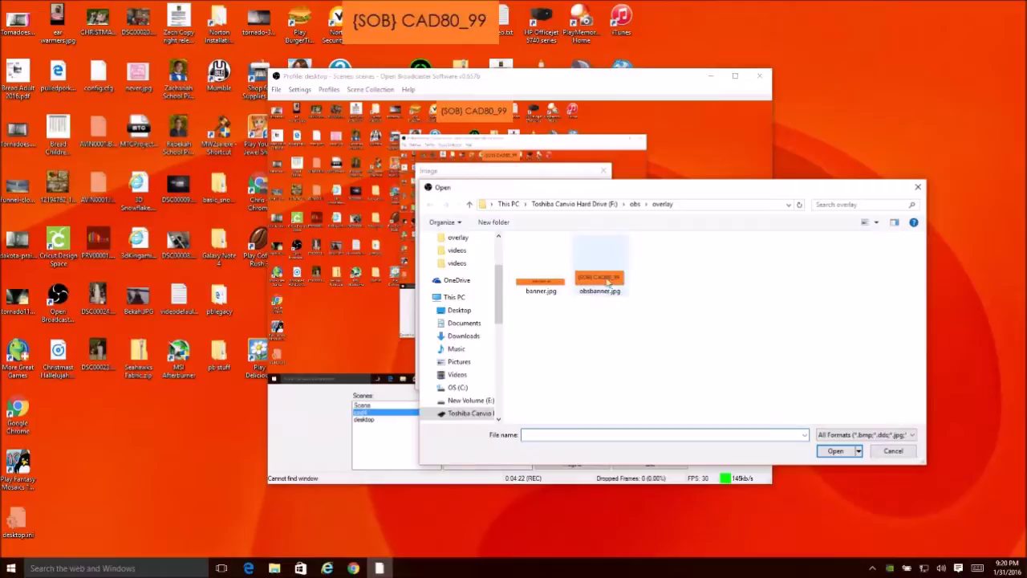
{"action": "left_click", "coordinate": [890, 450]}
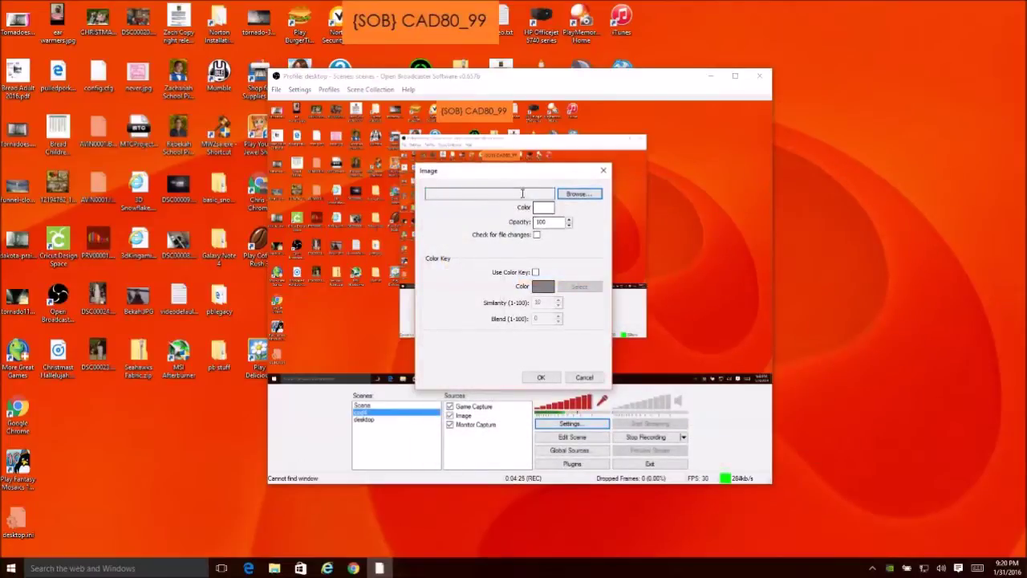
{"action": "left_click", "coordinate": [585, 378]}
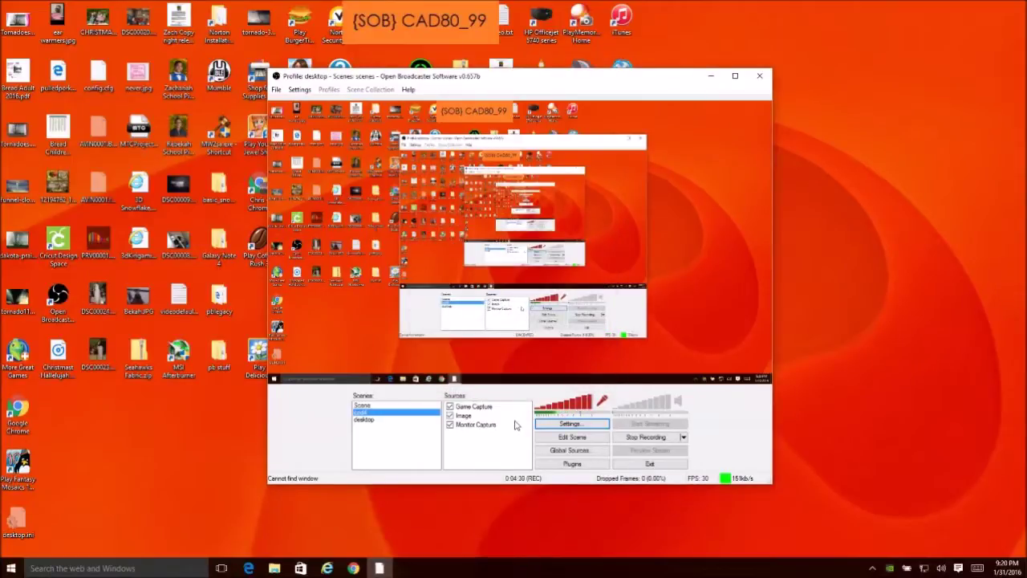
{"action": "right_click", "coordinate": [492, 447]}
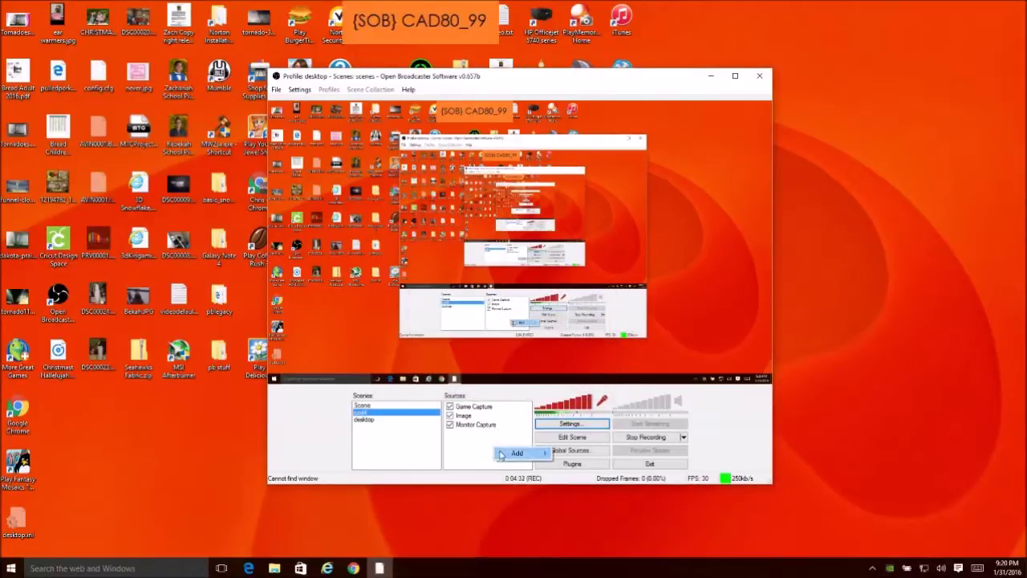
{"action": "mouse_move", "coordinate": [498, 455]}
{"action": "left_click", "coordinate": [451, 466]}
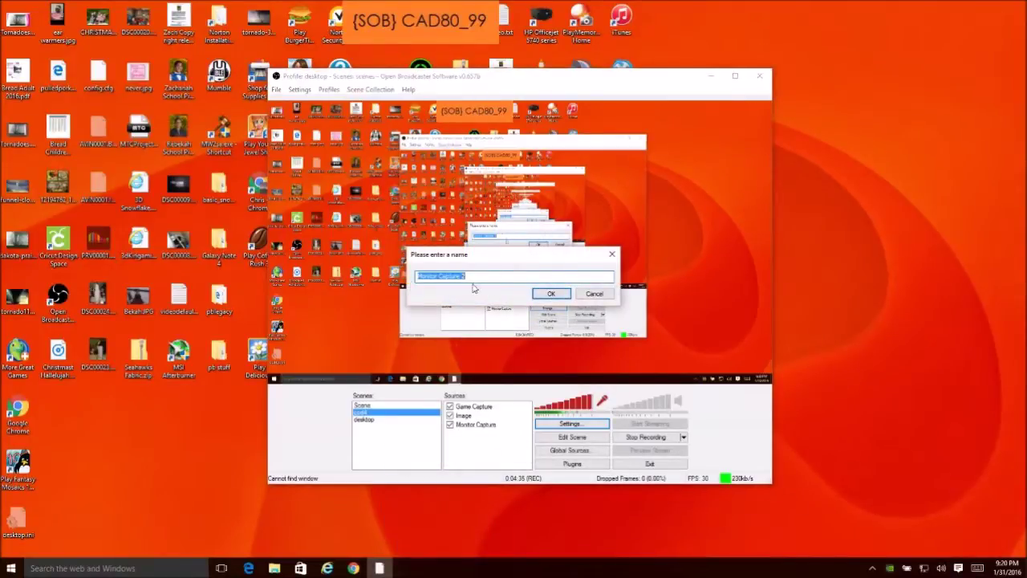
{"action": "left_click", "coordinate": [549, 294]}
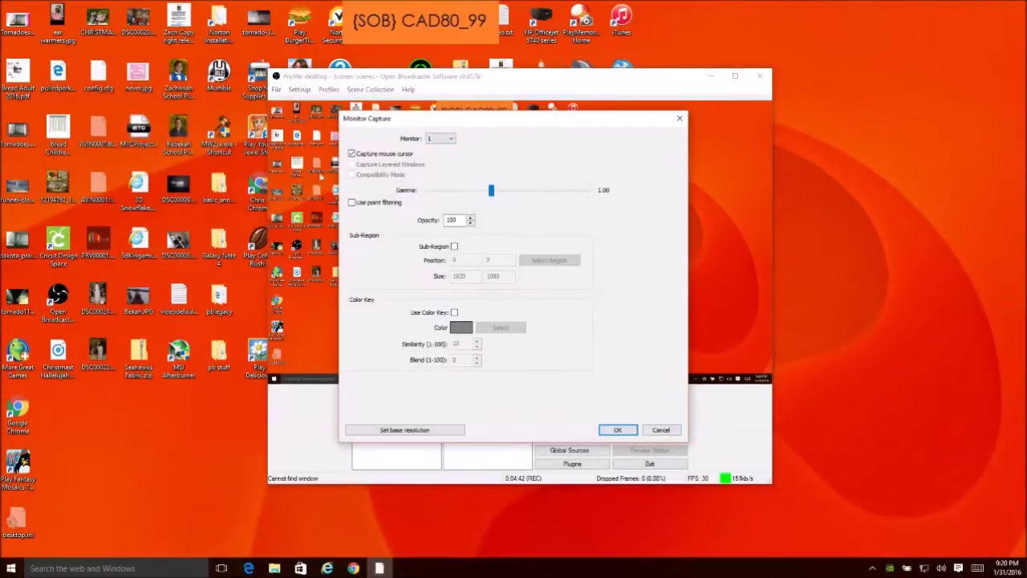
{"action": "left_click", "coordinate": [662, 430]}
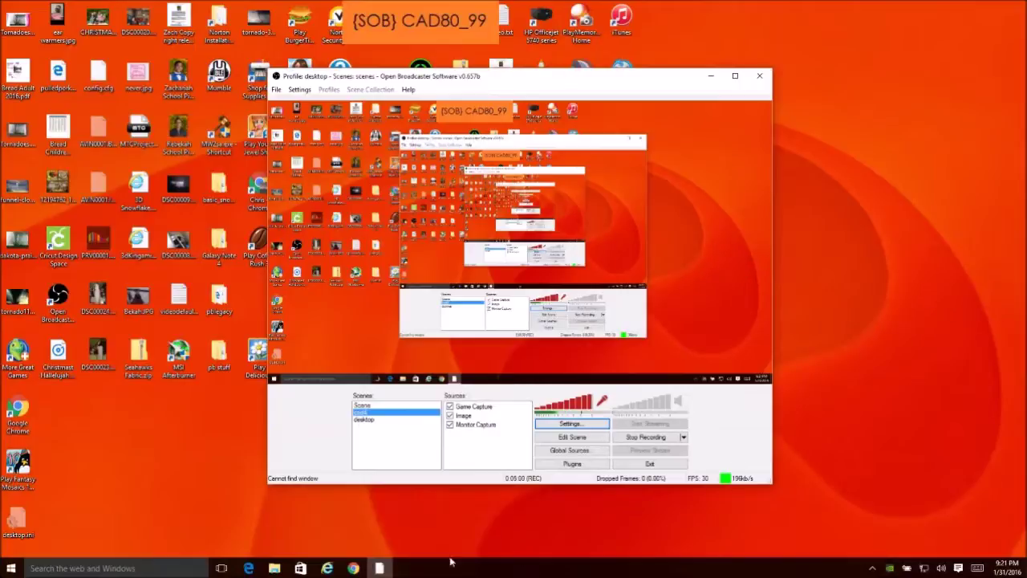
Open, move, maximize and close the Yahoo browser, then show the Sources list's Add submenu
{"action": "left_click", "coordinate": [327, 568]}
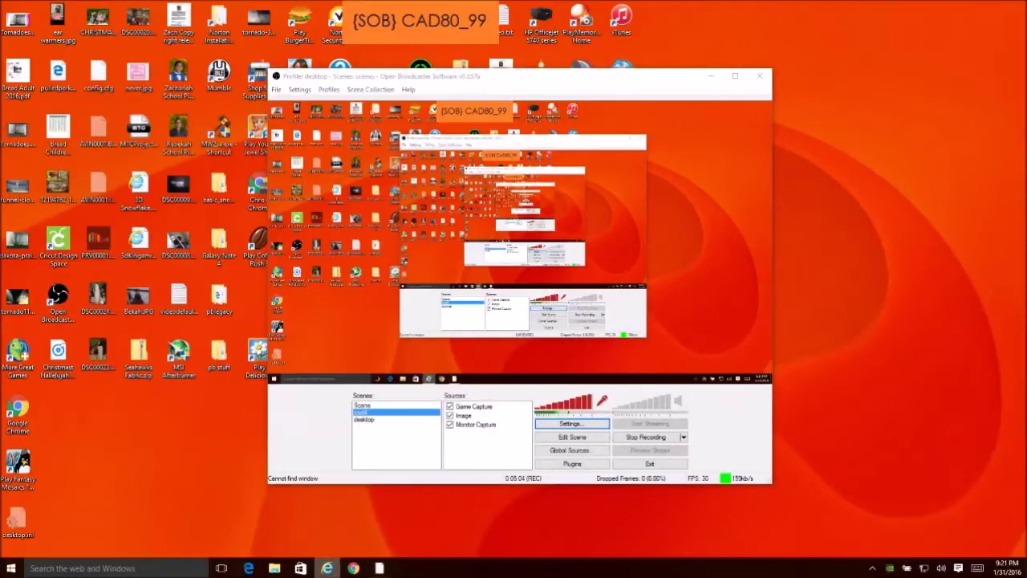
{"action": "left_click_drag", "start_coordinate": [273, 109], "coordinate": [567, 103]}
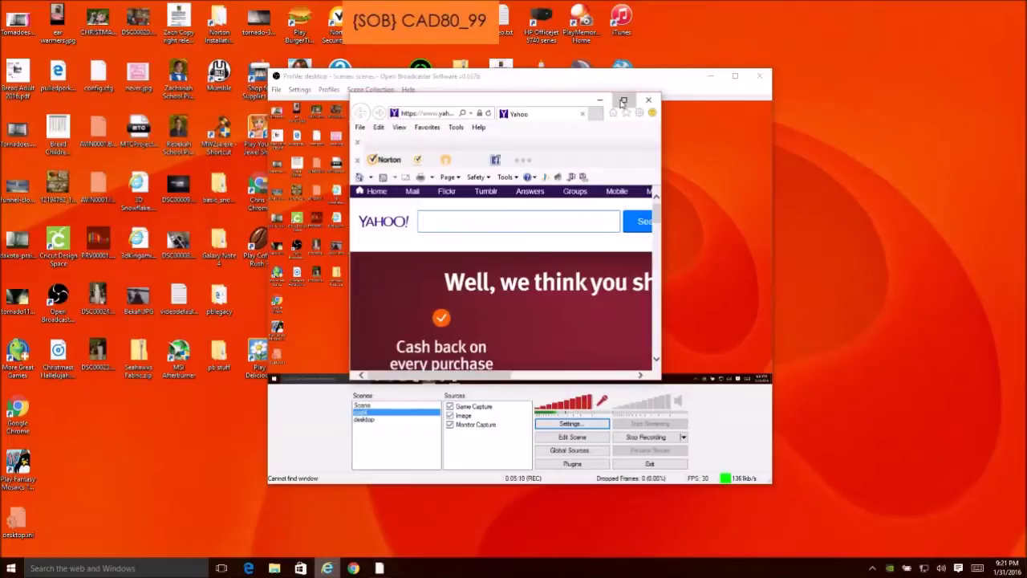
{"action": "left_click", "coordinate": [623, 100]}
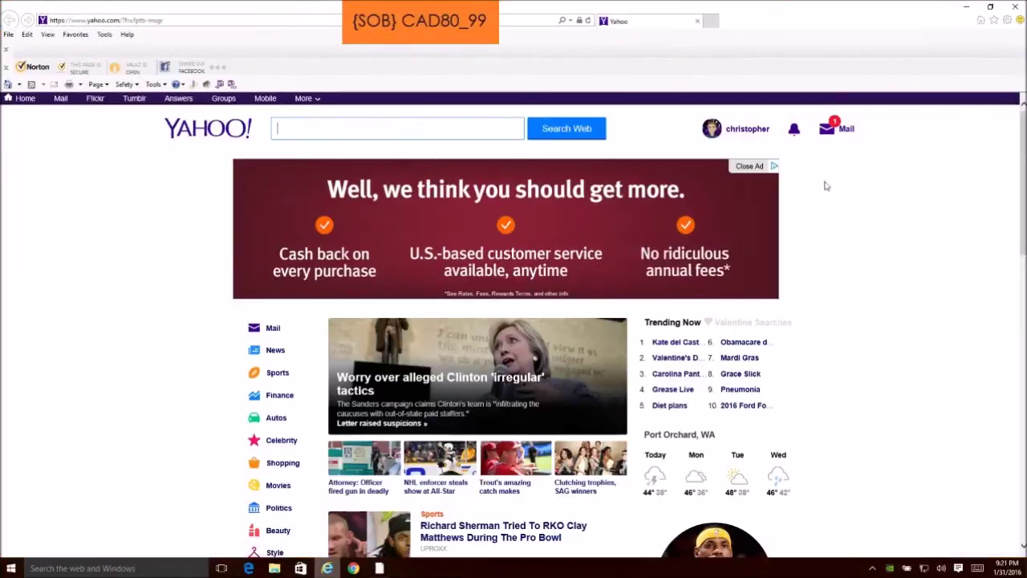
{"action": "left_click", "coordinate": [1017, 6]}
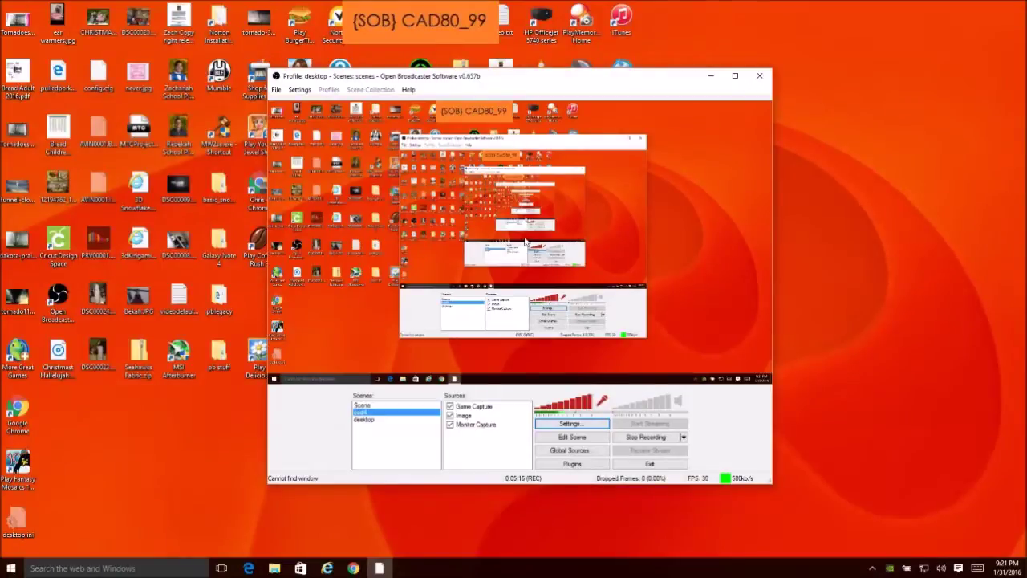
{"action": "right_click", "coordinate": [473, 443]}
{"action": "mouse_move", "coordinate": [482, 449]}
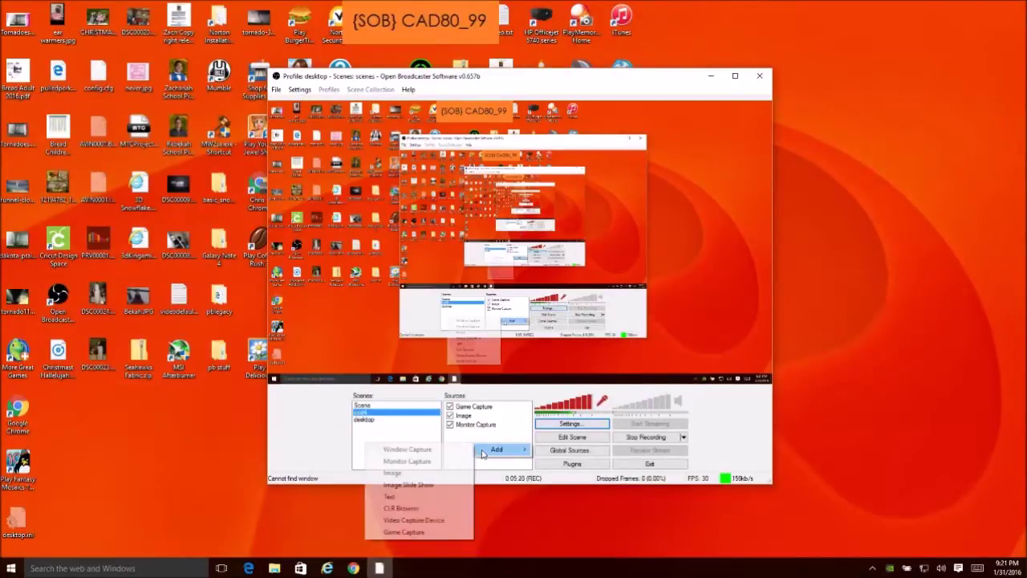